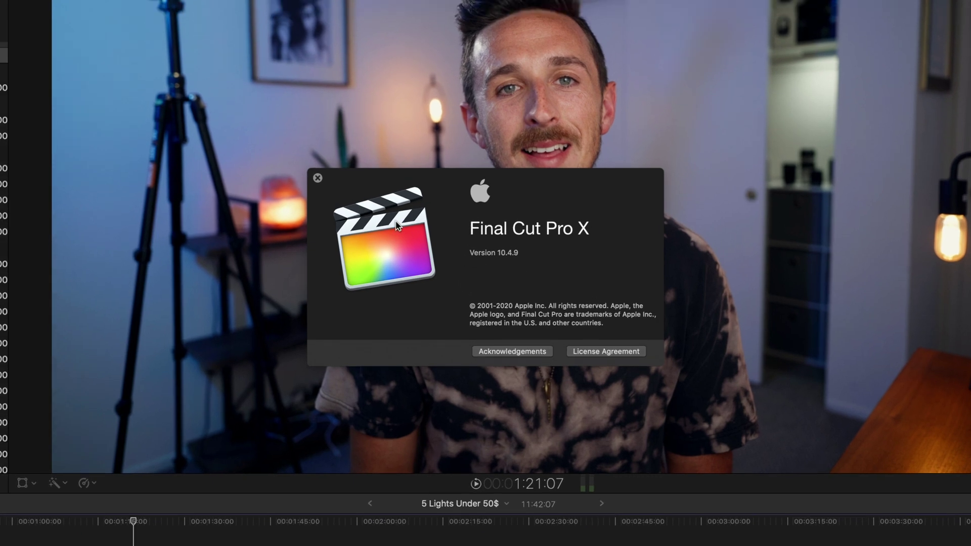
Close the About window and select the 5 Lights Under 50$ project in the browser
{"action": "left_click", "coordinate": [318, 179]}
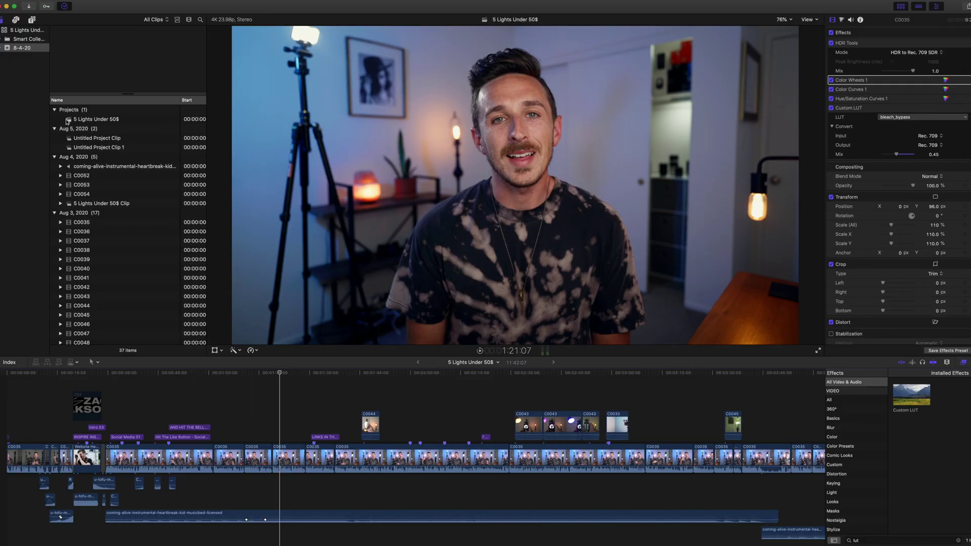
{"action": "left_click", "coordinate": [66, 120]}
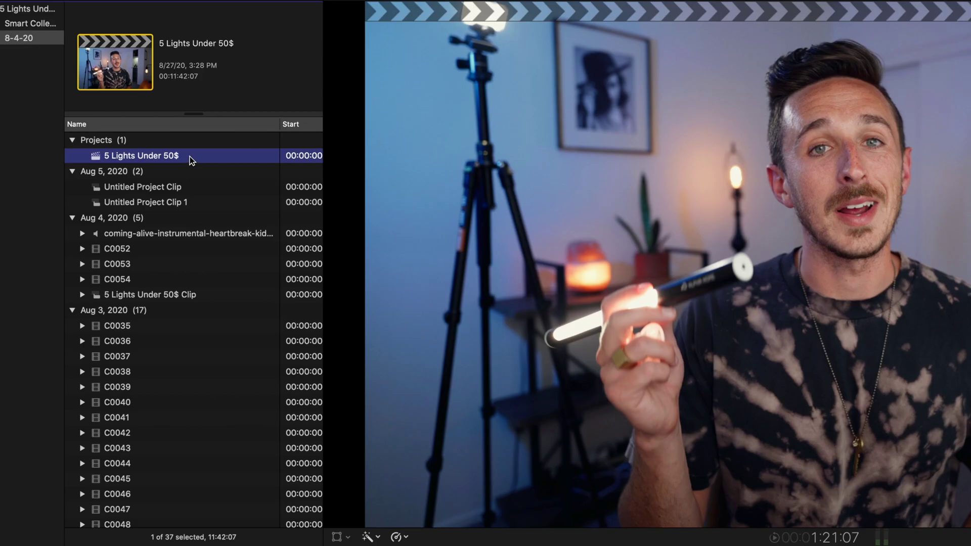
Open Duplicate Project As for the 5 Lights Under 50$ project
{"action": "right_click", "coordinate": [196, 156]}
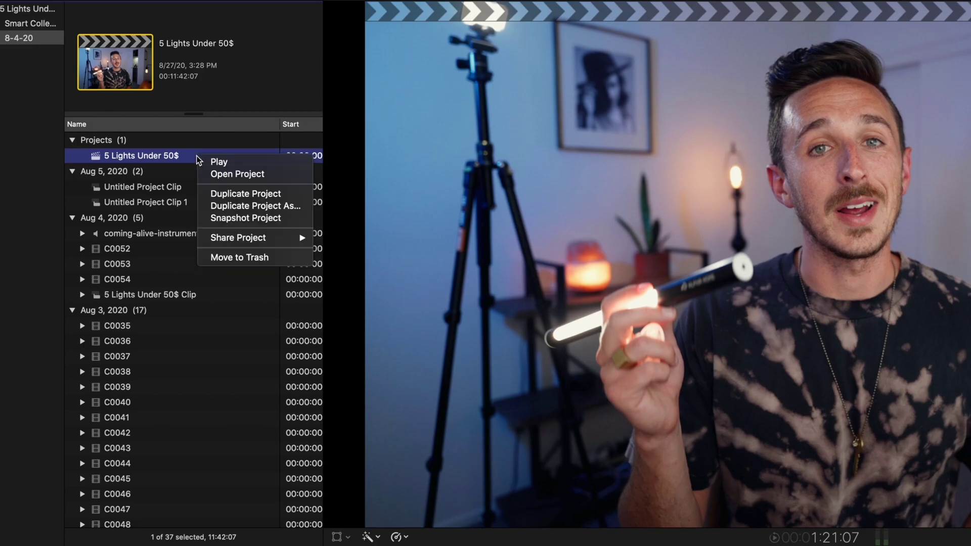
{"action": "left_click", "coordinate": [306, 208]}
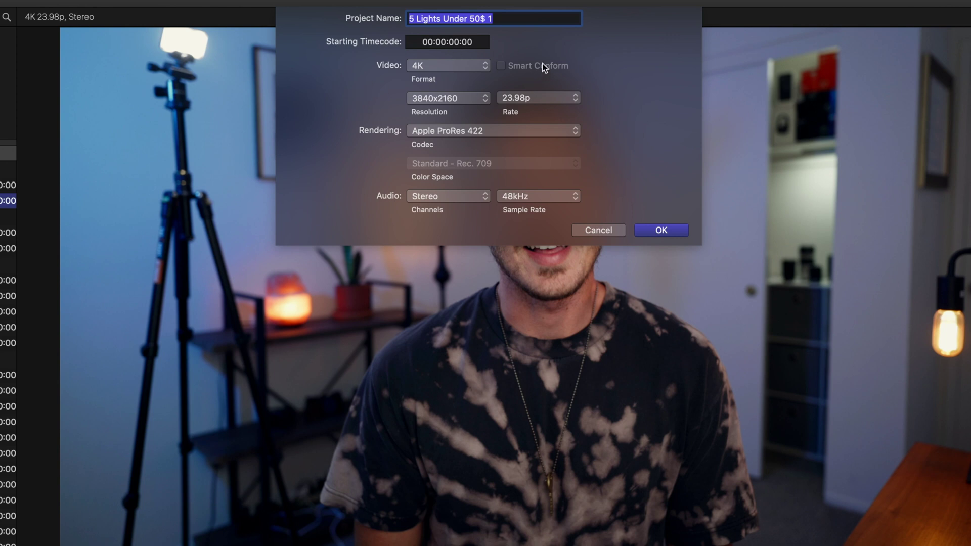
Name the duplicate '5 Lights Under 50$ - STORIES', Vertical 1080x1920, with Smart Conform enabled
{"action": "left_click", "coordinate": [514, 18]}
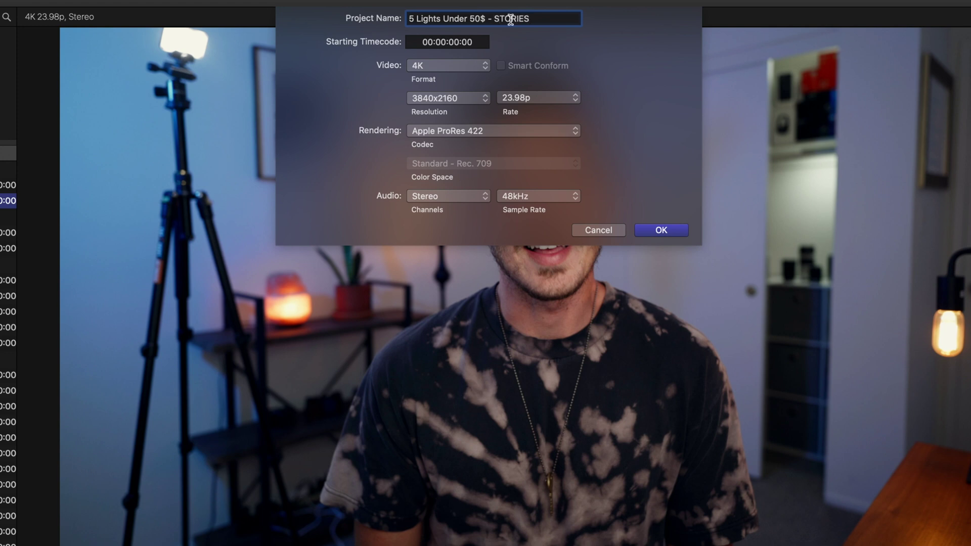
{"action": "left_click", "coordinate": [432, 68]}
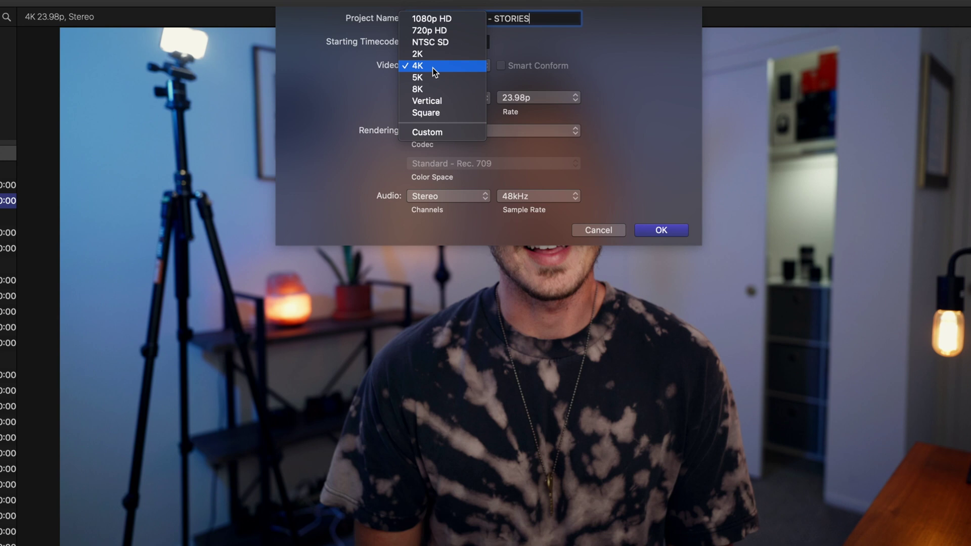
{"action": "left_click", "coordinate": [443, 104]}
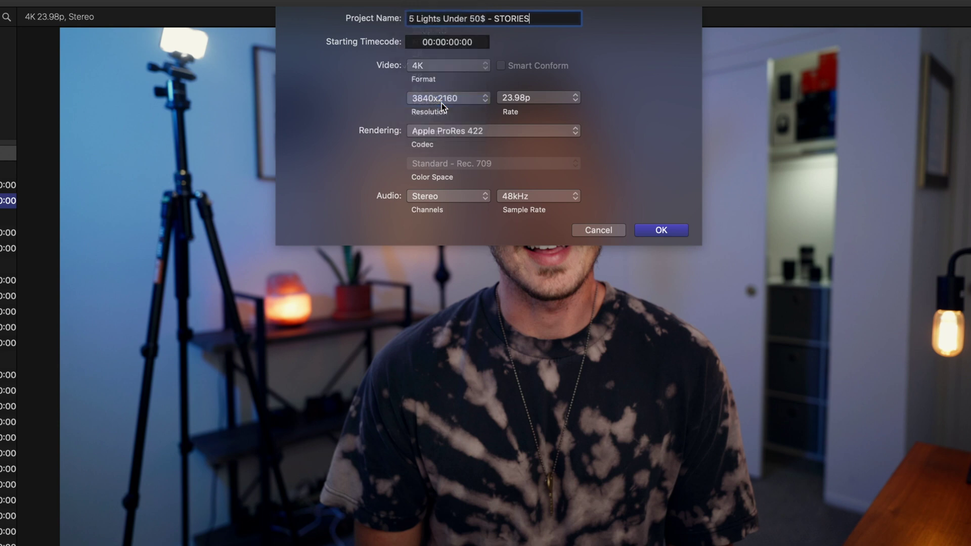
{"action": "left_click", "coordinate": [470, 104]}
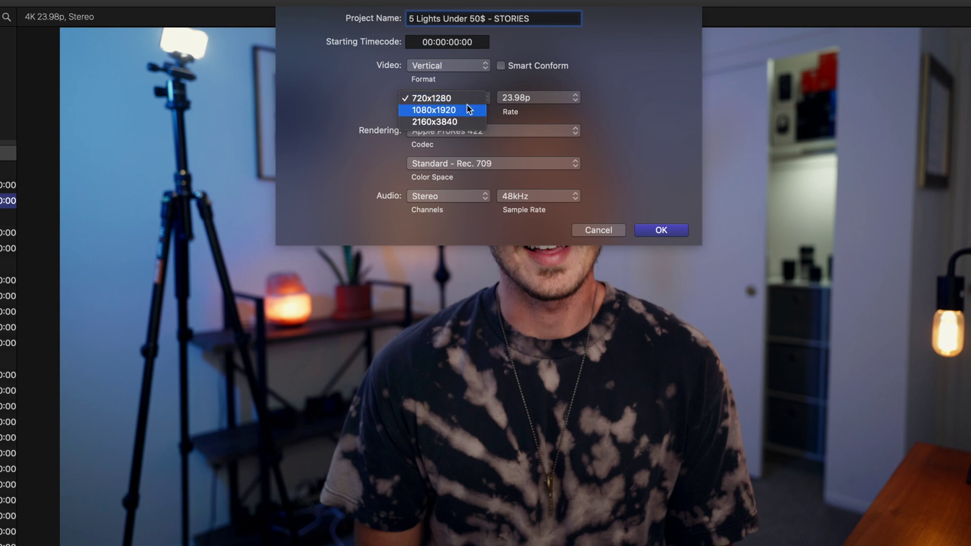
{"action": "left_click", "coordinate": [466, 110]}
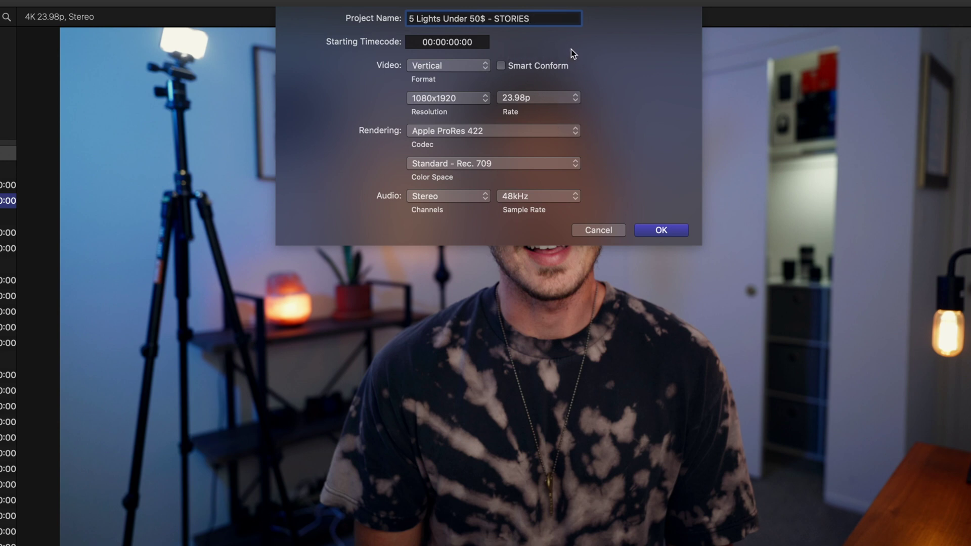
{"action": "left_click", "coordinate": [501, 65]}
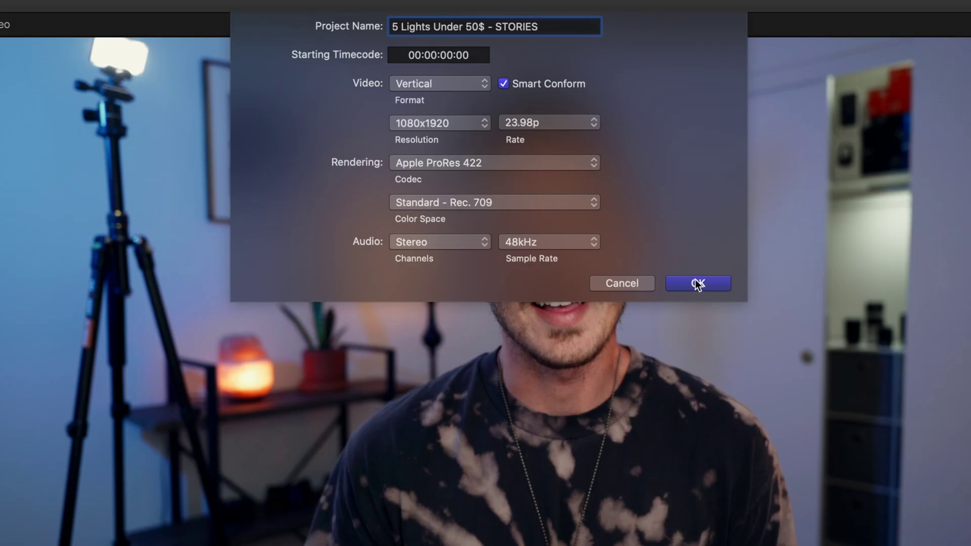
{"action": "left_click", "coordinate": [697, 284]}
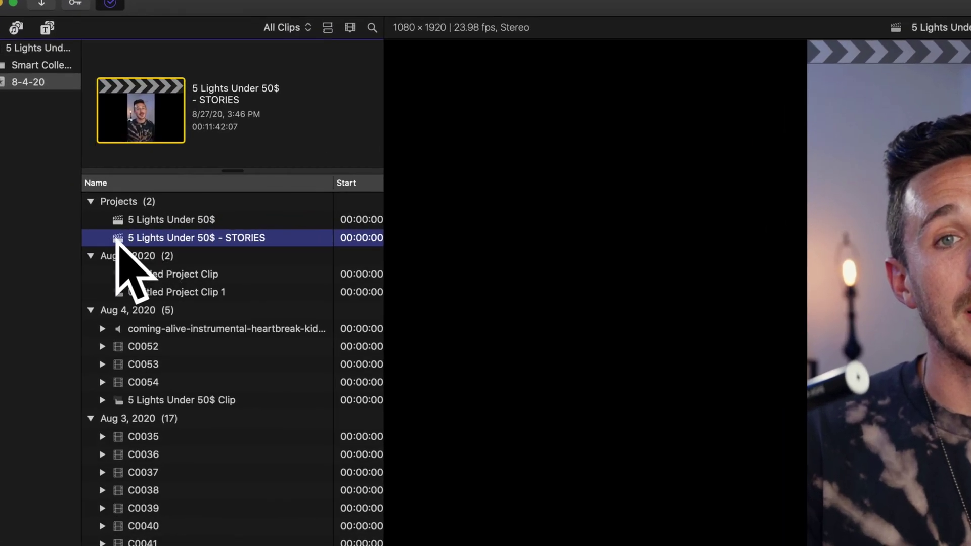
{"action": "left_click", "coordinate": [117, 222]}
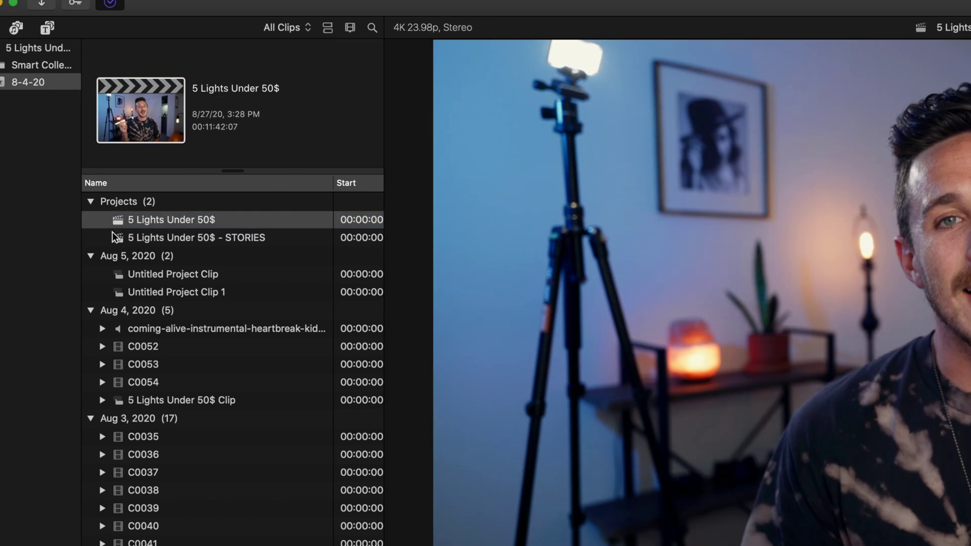
{"action": "scroll", "coordinate": [114, 238], "scroll_direction": "right", "scroll_amount": 1}
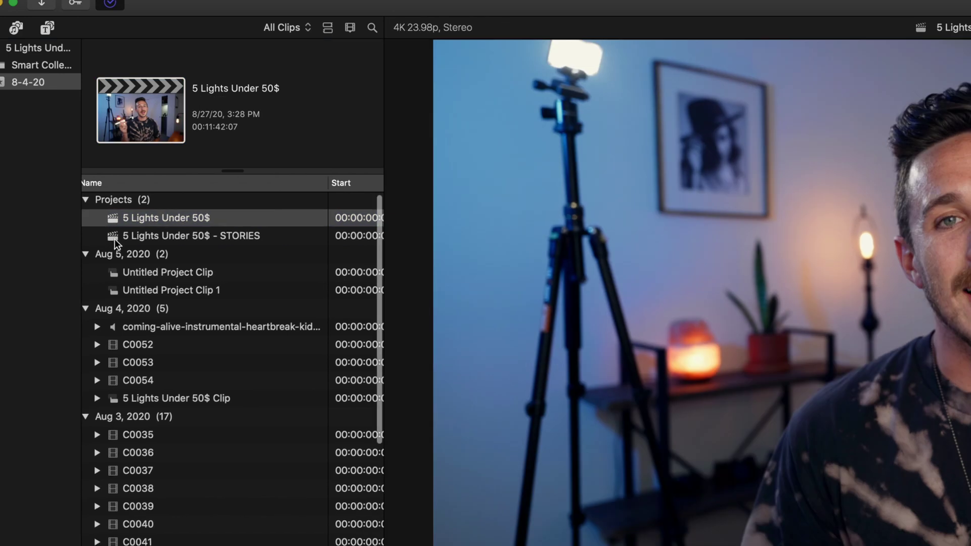
{"action": "left_click", "coordinate": [110, 235]}
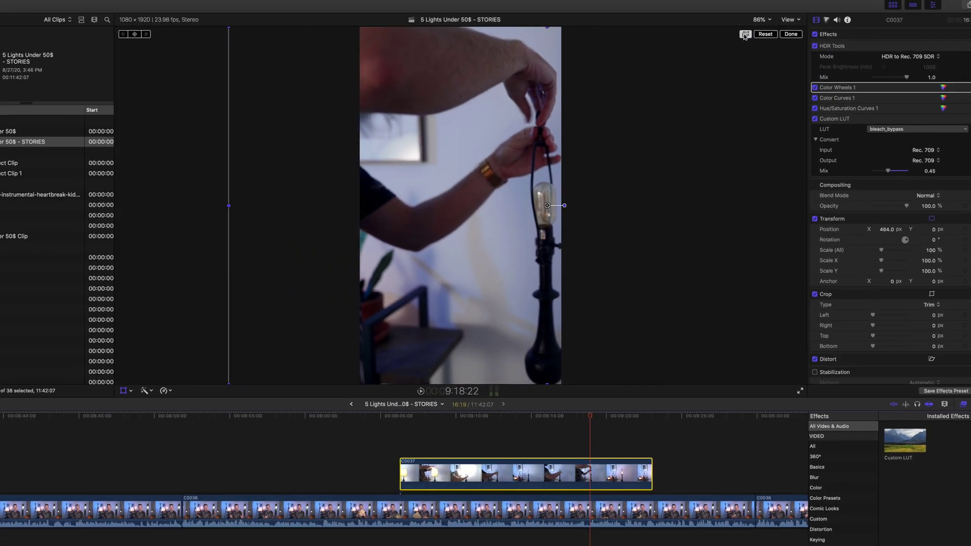
At 50% viewer zoom, lower clip C0037's Position X so the lamp is centred vertically
{"action": "left_click", "coordinate": [633, 42]}
{"action": "left_click", "coordinate": [784, 19]}
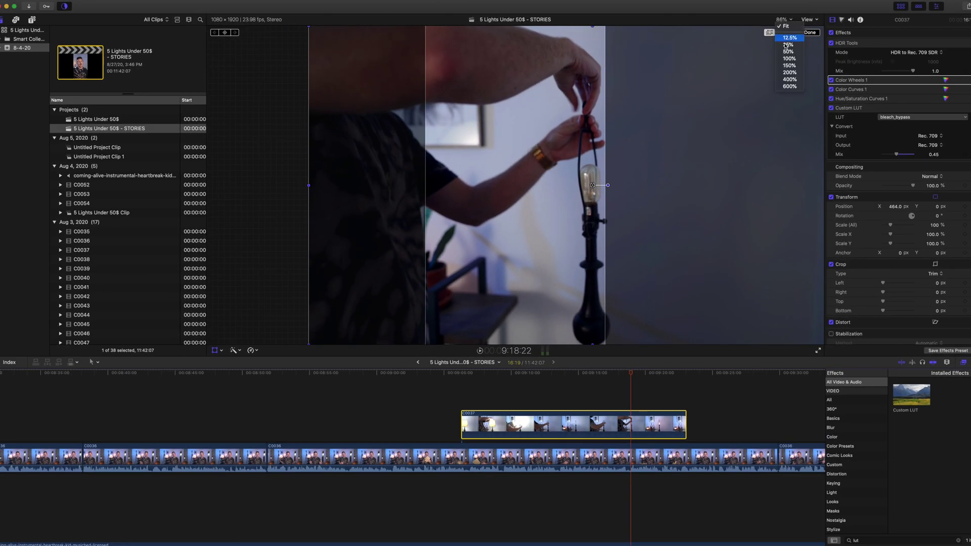
{"action": "left_click", "coordinate": [789, 51]}
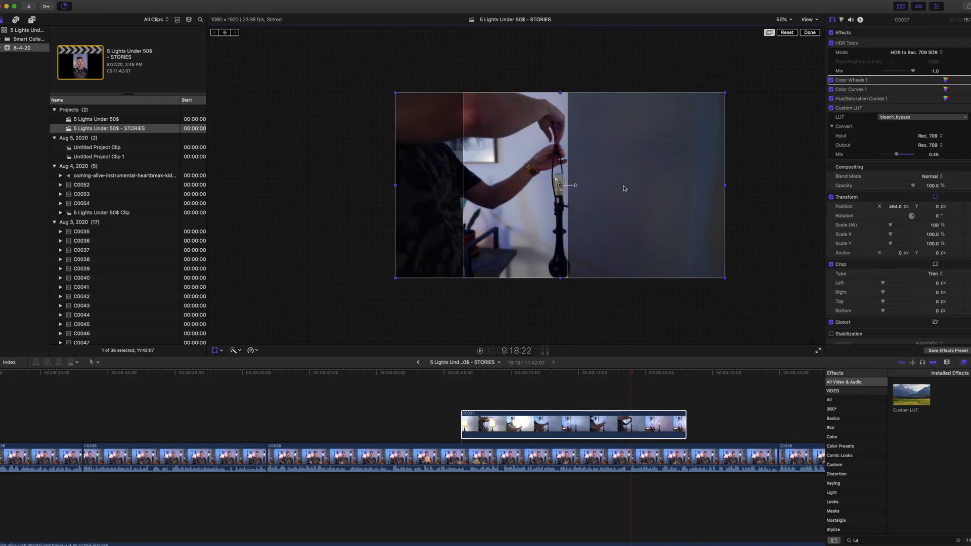
{"action": "left_click_drag", "start_coordinate": [902, 208], "coordinate": [853, 208]}
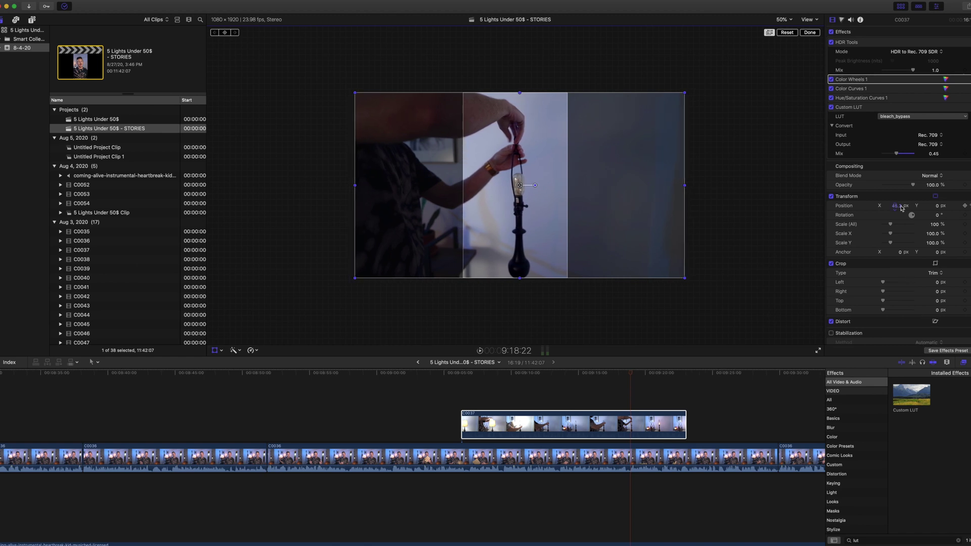
{"action": "left_click", "coordinate": [770, 33]}
{"action": "left_click", "coordinate": [558, 390]}
{"action": "left_click", "coordinate": [936, 198]}
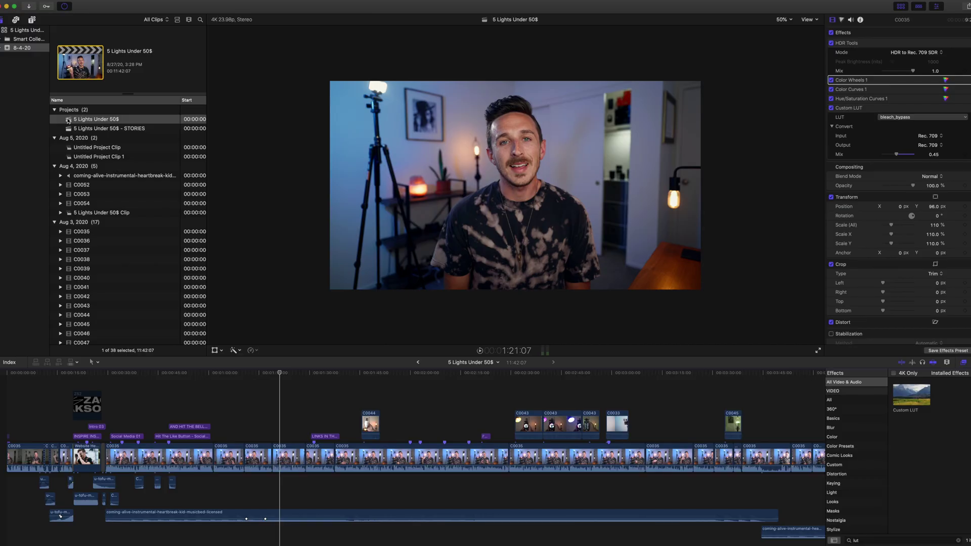
Duplicate the original project in Square format at 1080x1080, named '5 Lights Under 50$ - SQUARE'
{"action": "right_click", "coordinate": [68, 120]}
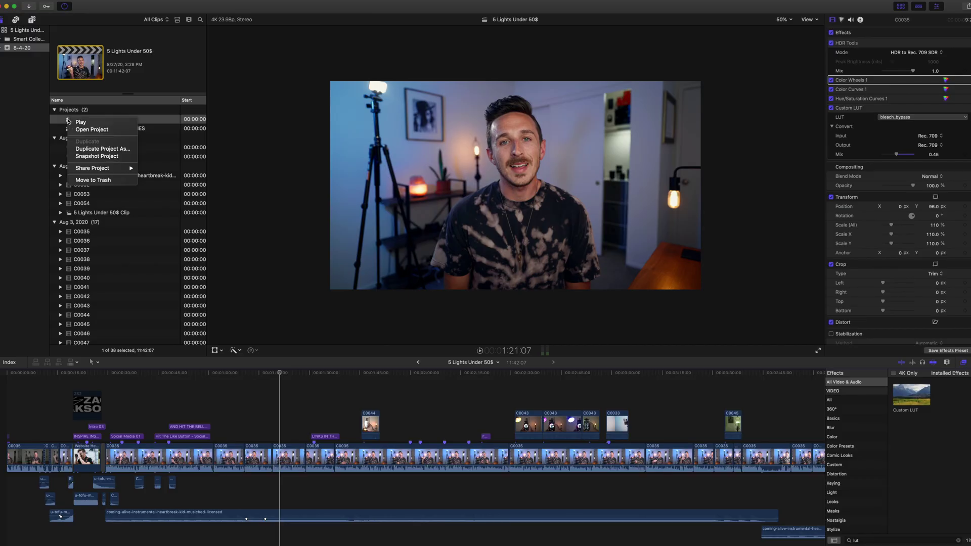
{"action": "left_click", "coordinate": [121, 149]}
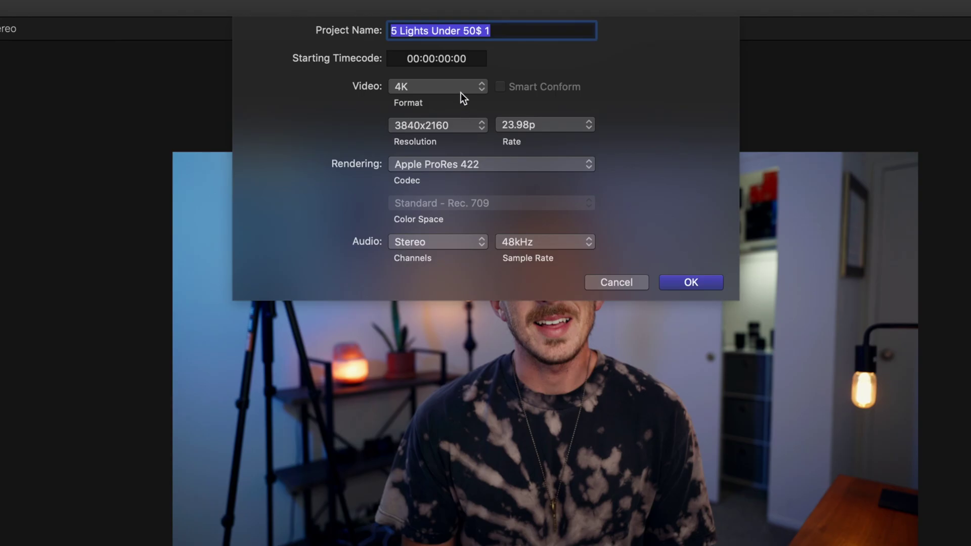
{"action": "left_click", "coordinate": [473, 51]}
{"action": "left_click", "coordinate": [459, 142]}
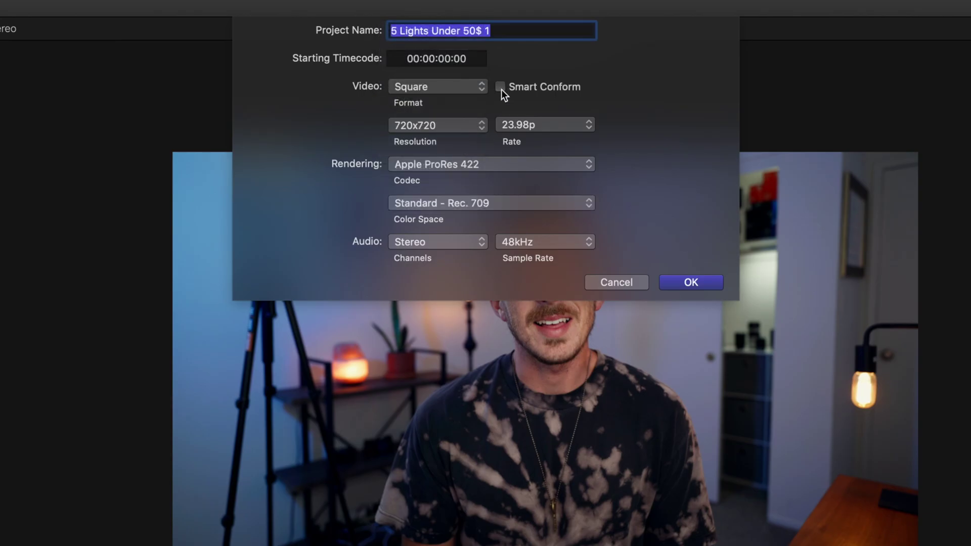
{"action": "left_click", "coordinate": [452, 124]}
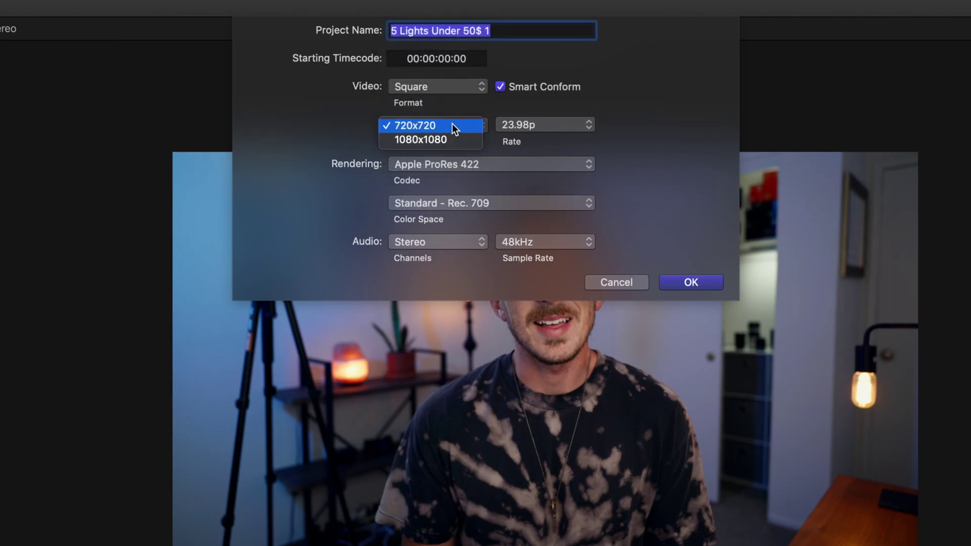
{"action": "left_click", "coordinate": [449, 138]}
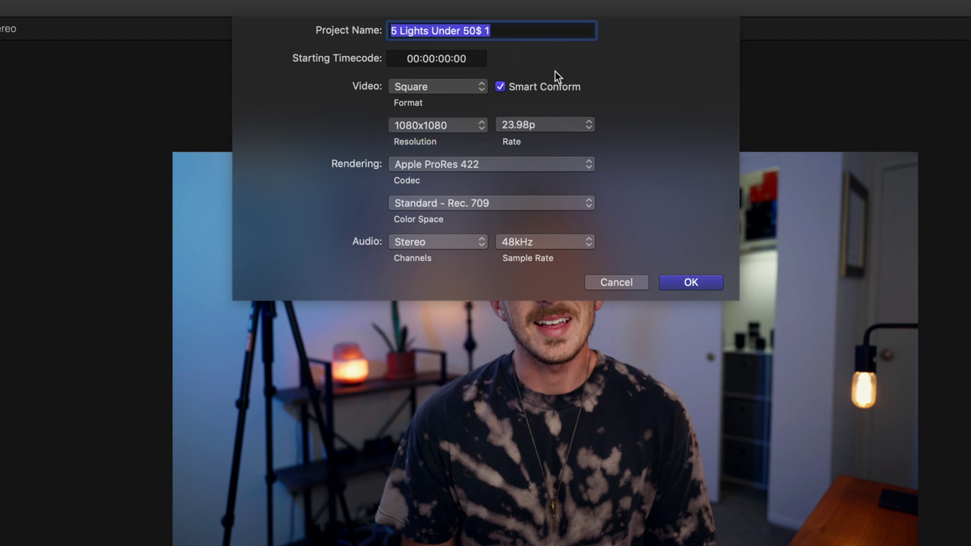
{"action": "left_click", "coordinate": [551, 36]}
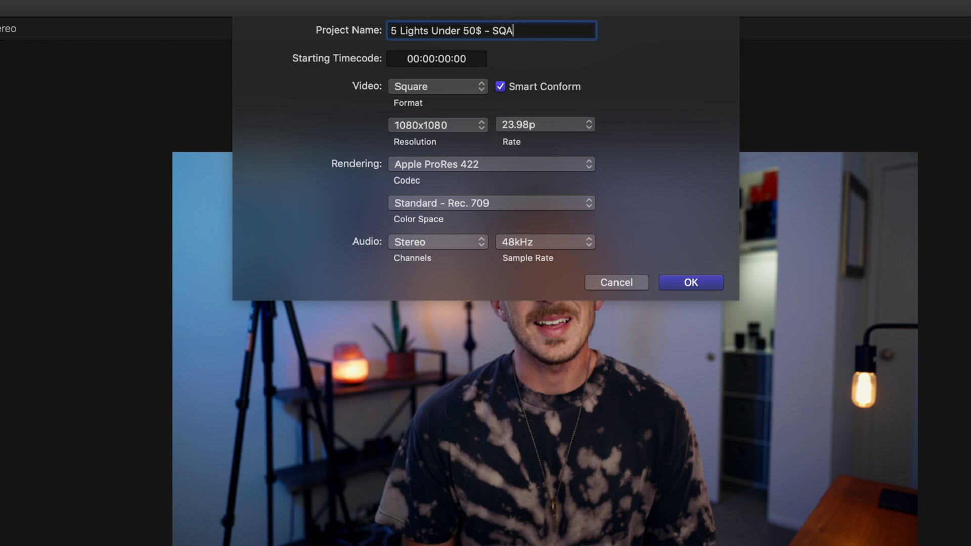
{"action": "left_click", "coordinate": [700, 286]}
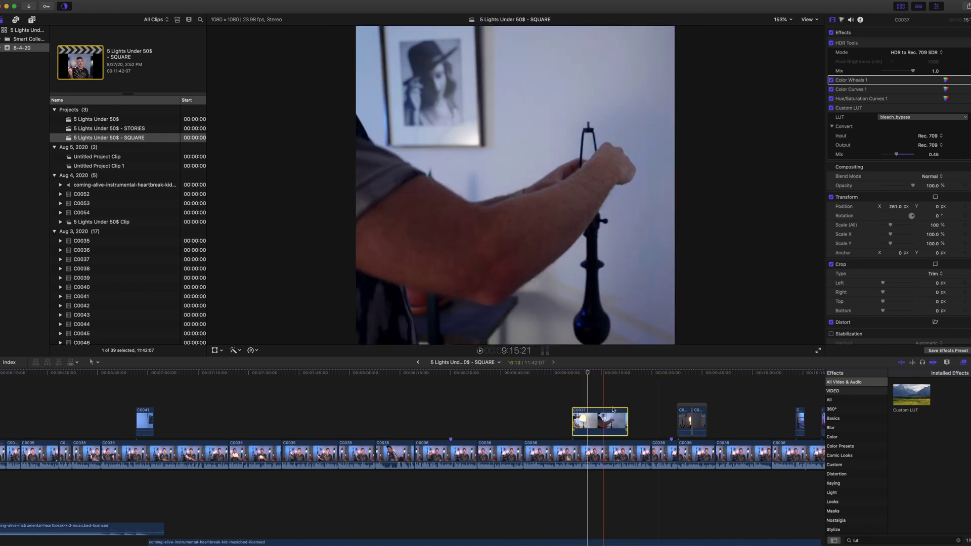
Drag the lamp clip left to Position X 30.9 px within the square frame
{"action": "left_click", "coordinate": [936, 197]}
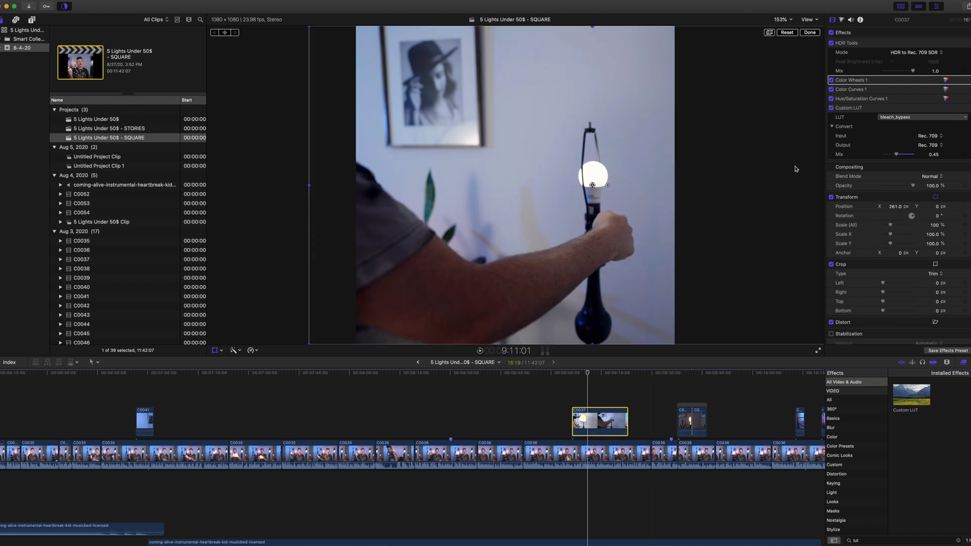
{"action": "left_click", "coordinate": [770, 32]}
{"action": "left_click_drag", "start_coordinate": [745, 243], "coordinate": [668, 243]}
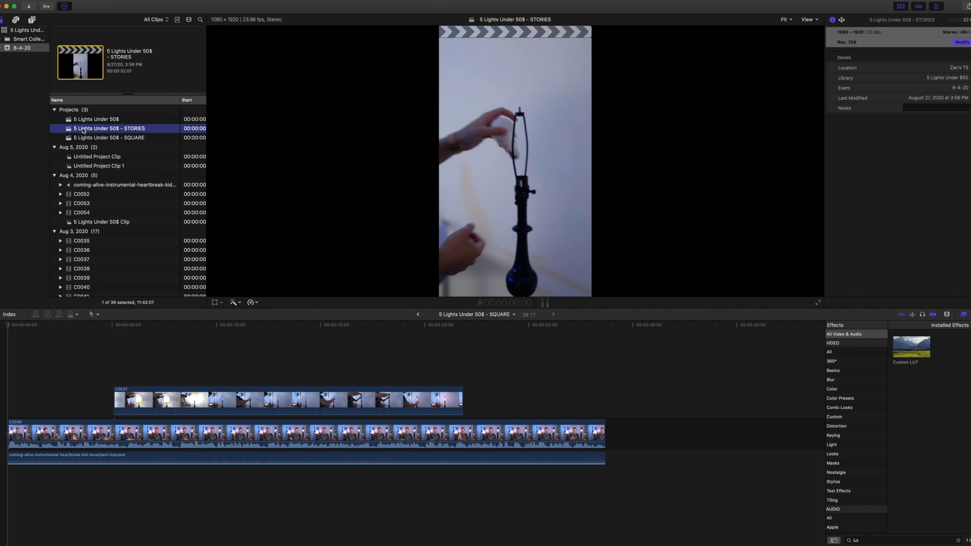
Set up a STORIES file export: Apple Devices, H.264 Better Quality, 1080 x 1920
{"action": "right_click", "coordinate": [82, 131]}
{"action": "mouse_move", "coordinate": [117, 179]}
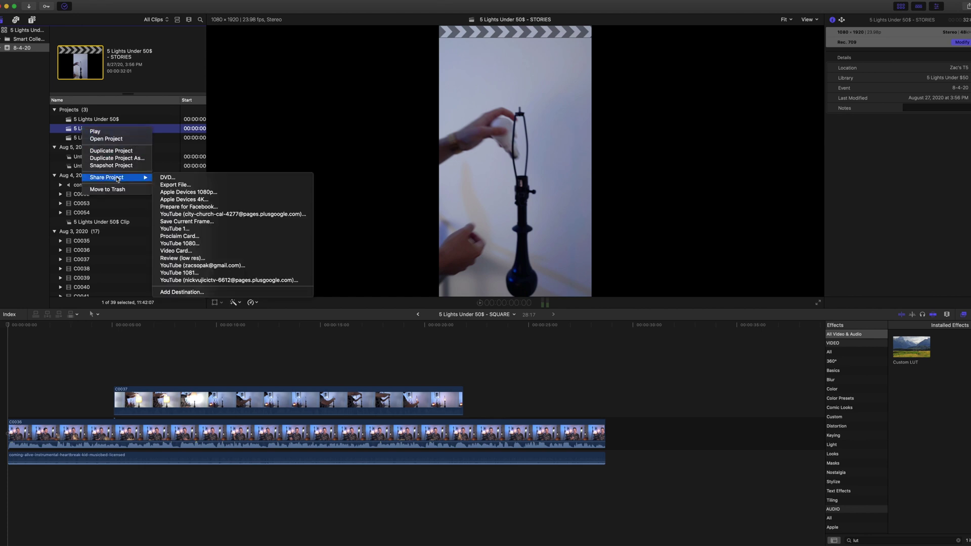
{"action": "left_click", "coordinate": [169, 185]}
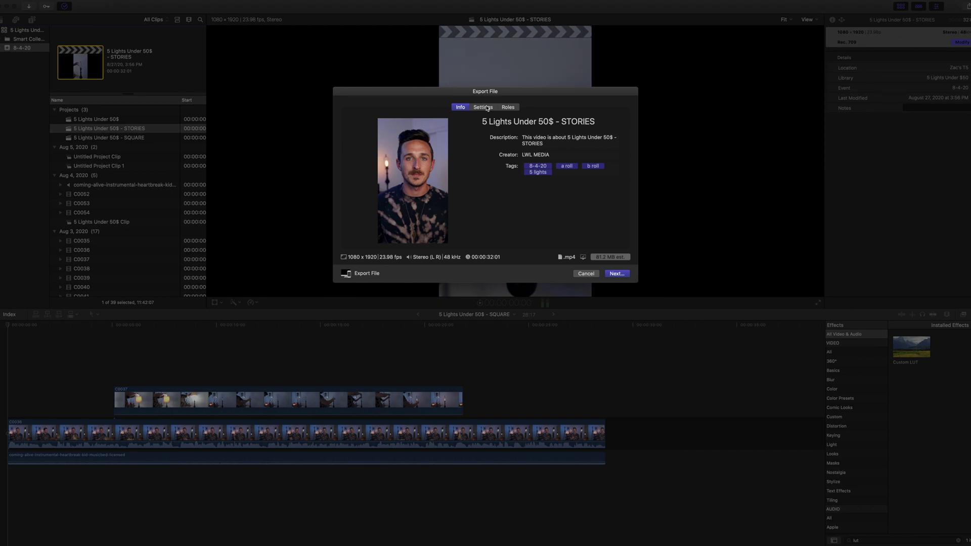
{"action": "left_click", "coordinate": [487, 108]}
{"action": "left_click", "coordinate": [535, 135]}
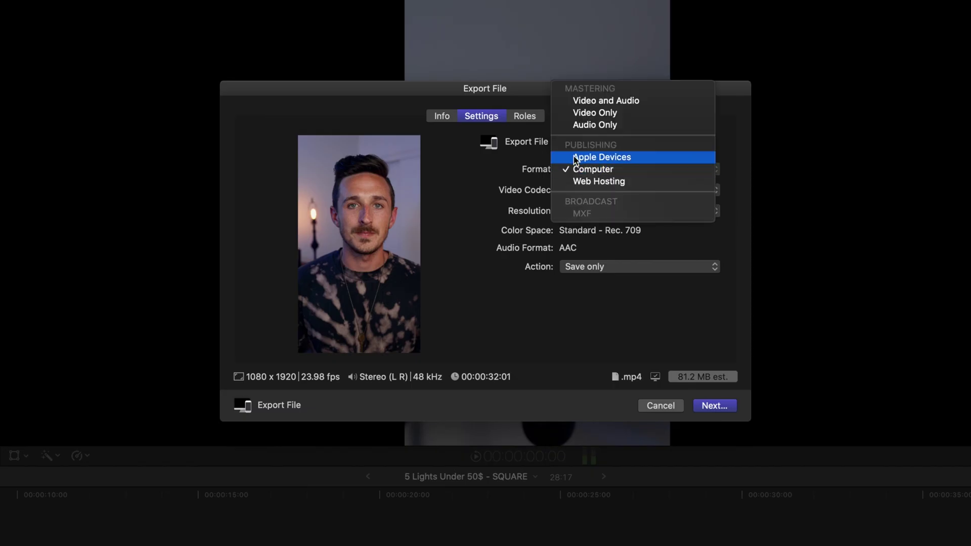
{"action": "left_click", "coordinate": [575, 158]}
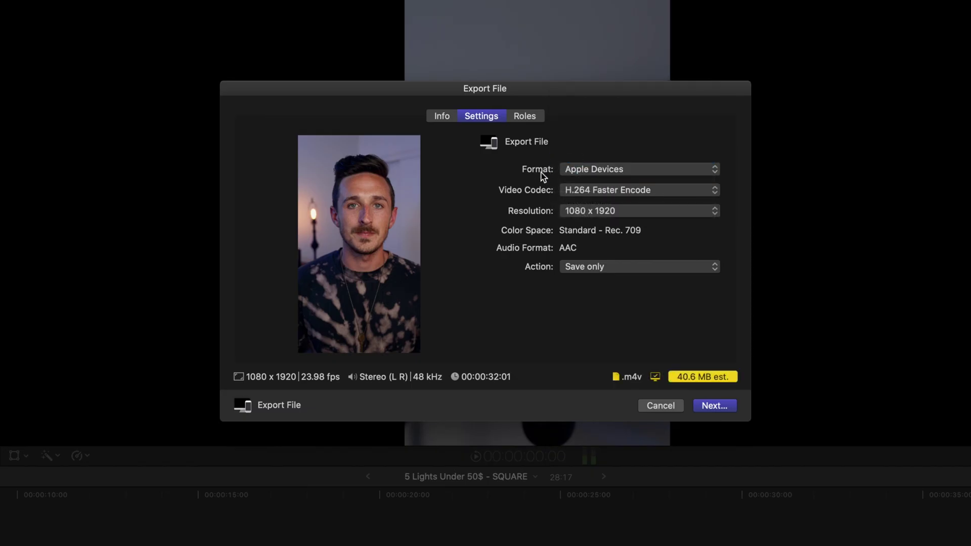
{"action": "left_click", "coordinate": [574, 192]}
{"action": "left_click", "coordinate": [570, 203]}
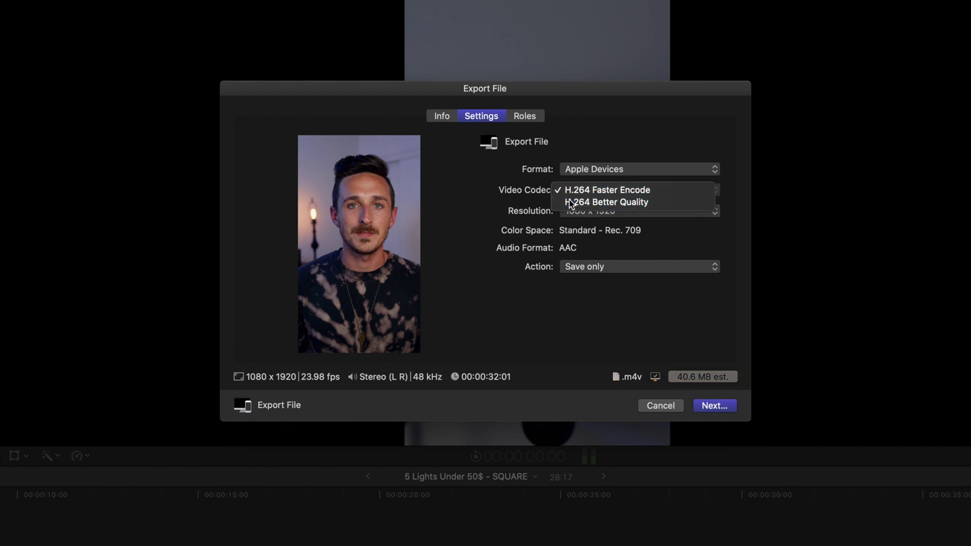
{"action": "left_click", "coordinate": [578, 213]}
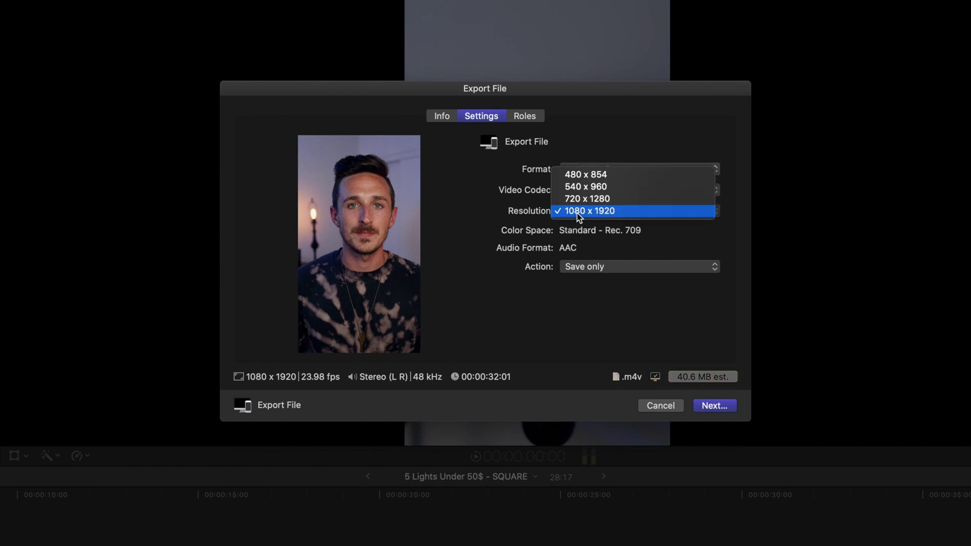
{"action": "left_click", "coordinate": [578, 212]}
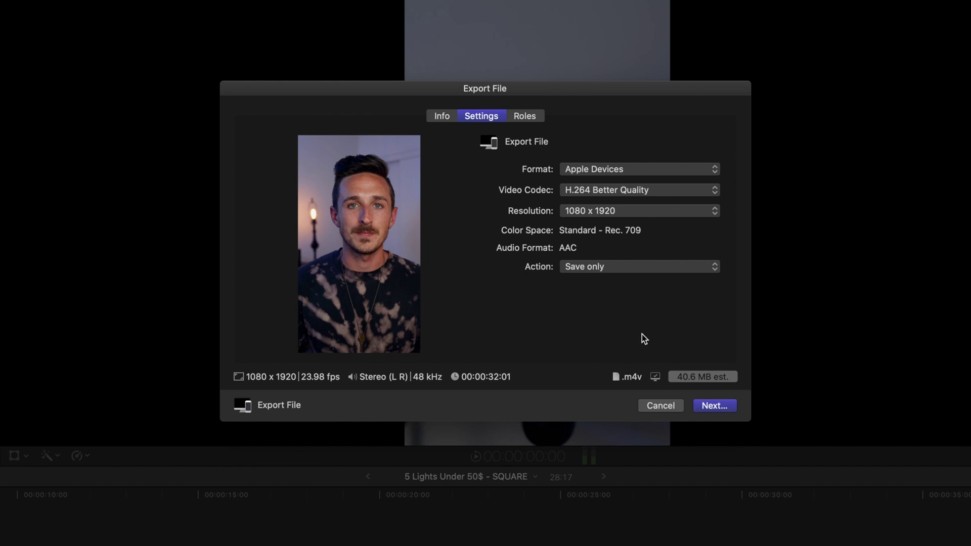
Save the STORIES export to the Desktop
{"action": "left_click", "coordinate": [713, 406]}
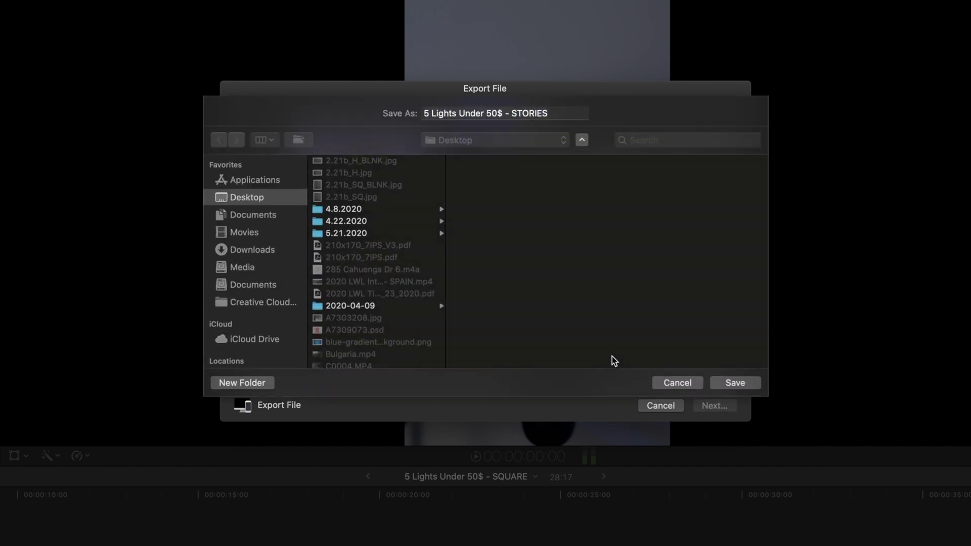
{"action": "left_click", "coordinate": [735, 383]}
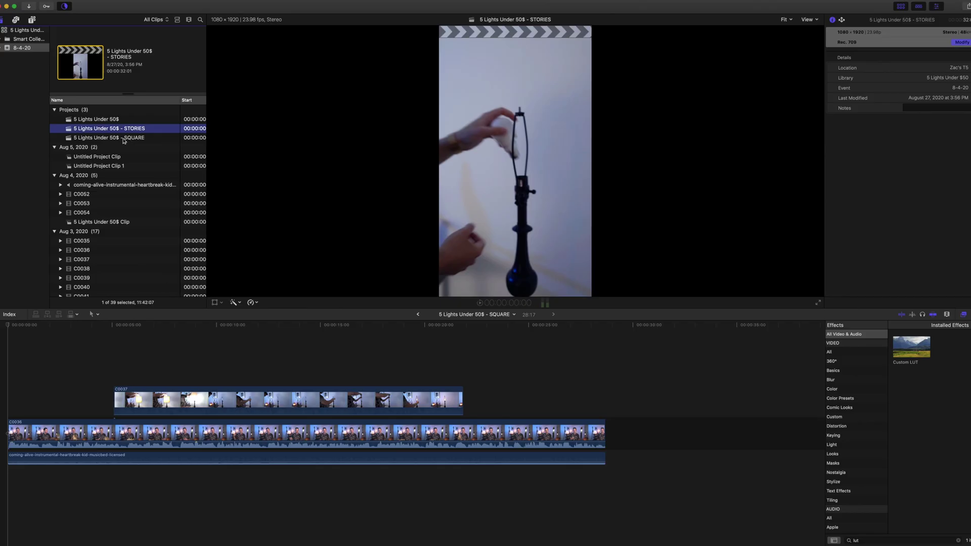
{"action": "right_click", "coordinate": [124, 142]}
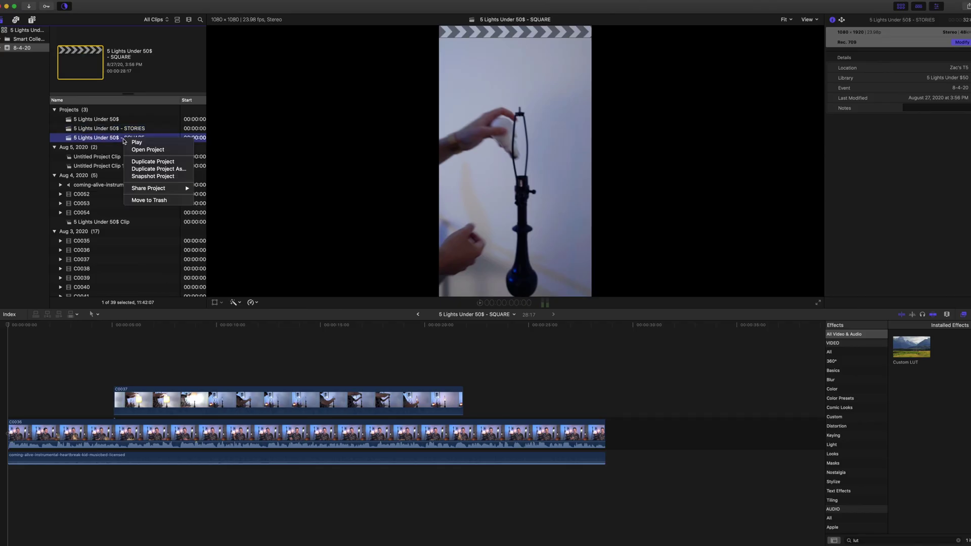
Export the SQUARE project to a file, keeping H.264 Better Quality at 1080 x 1080, saved to Desktop
{"action": "mouse_move", "coordinate": [173, 191]}
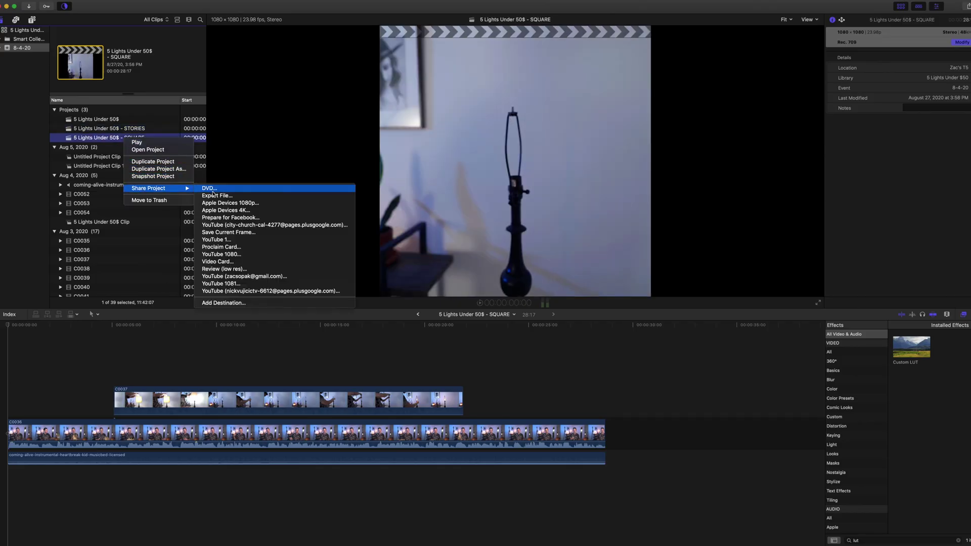
{"action": "left_click", "coordinate": [212, 194]}
{"action": "left_click", "coordinate": [491, 109]}
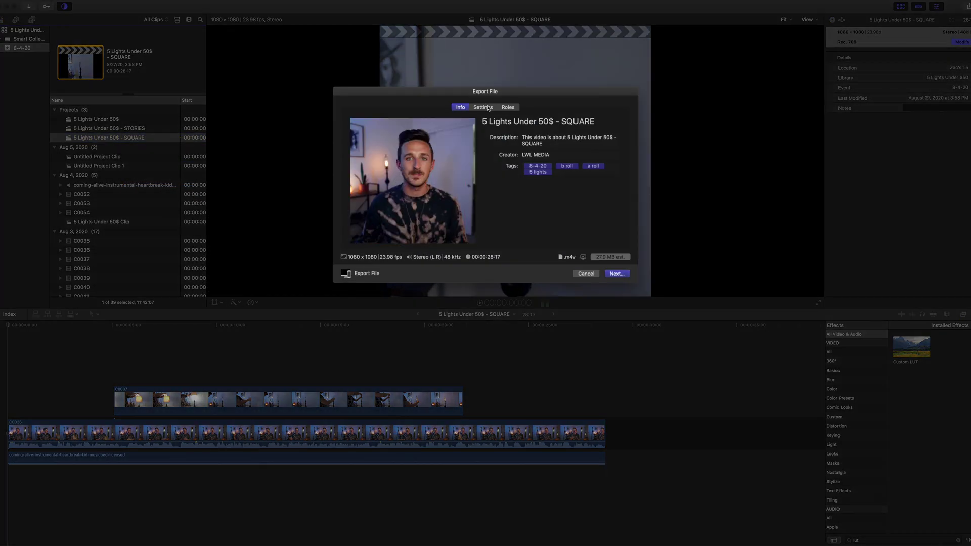
{"action": "left_click", "coordinate": [633, 188]}
{"action": "left_click", "coordinate": [633, 188]}
{"action": "left_click", "coordinate": [626, 214]}
{"action": "left_click", "coordinate": [625, 214]}
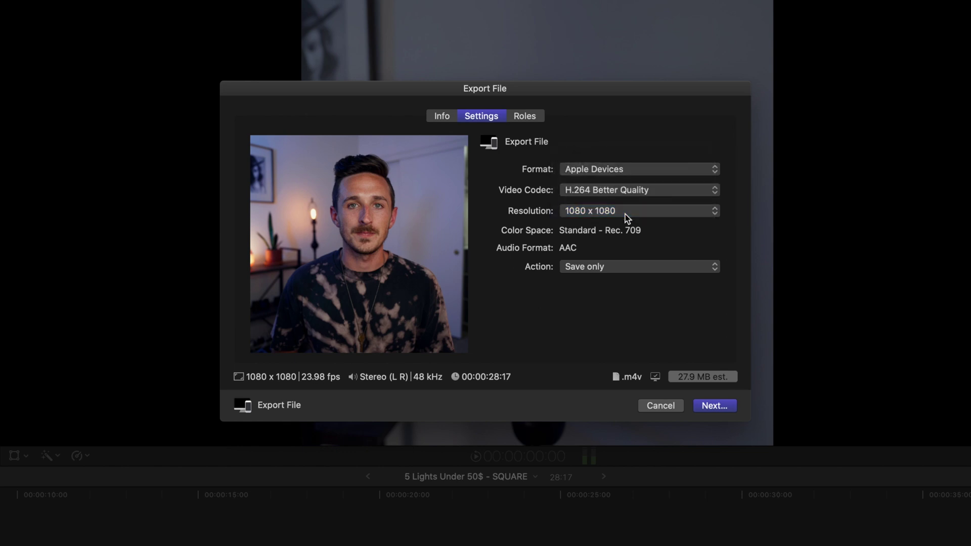
{"action": "left_click", "coordinate": [731, 404]}
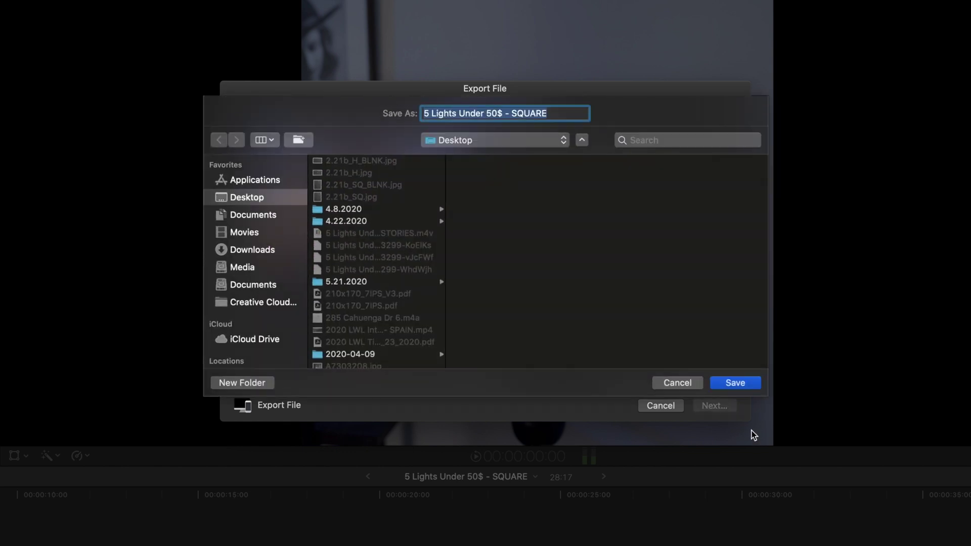
{"action": "left_click", "coordinate": [741, 380]}
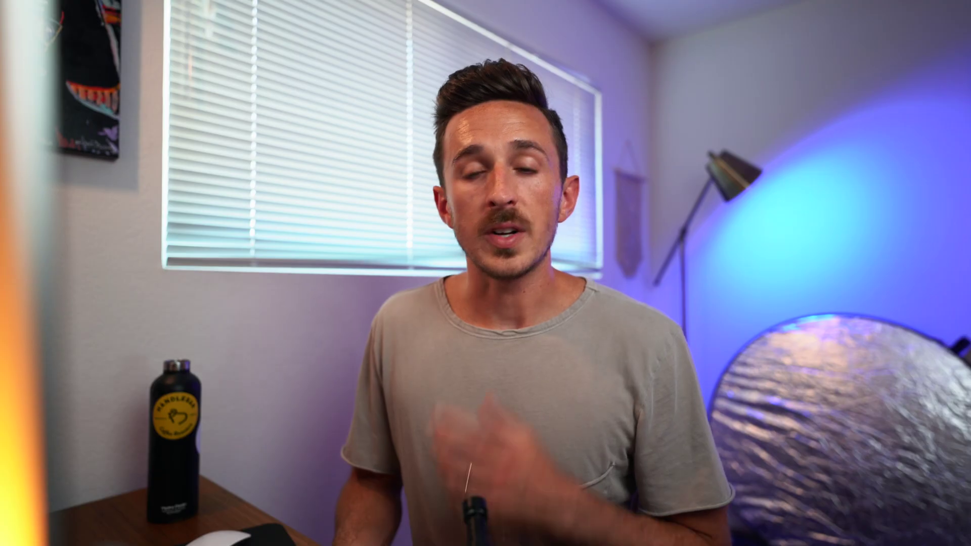